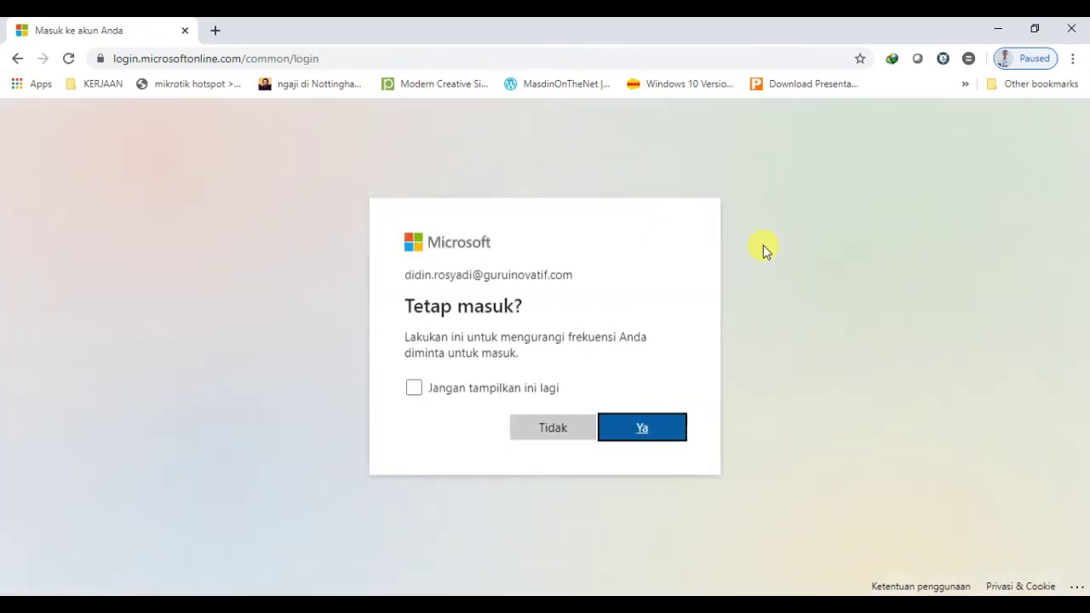
Stay signed in to the Microsoft account and open Teams from the Office 365 home page.
left_click(651, 428)
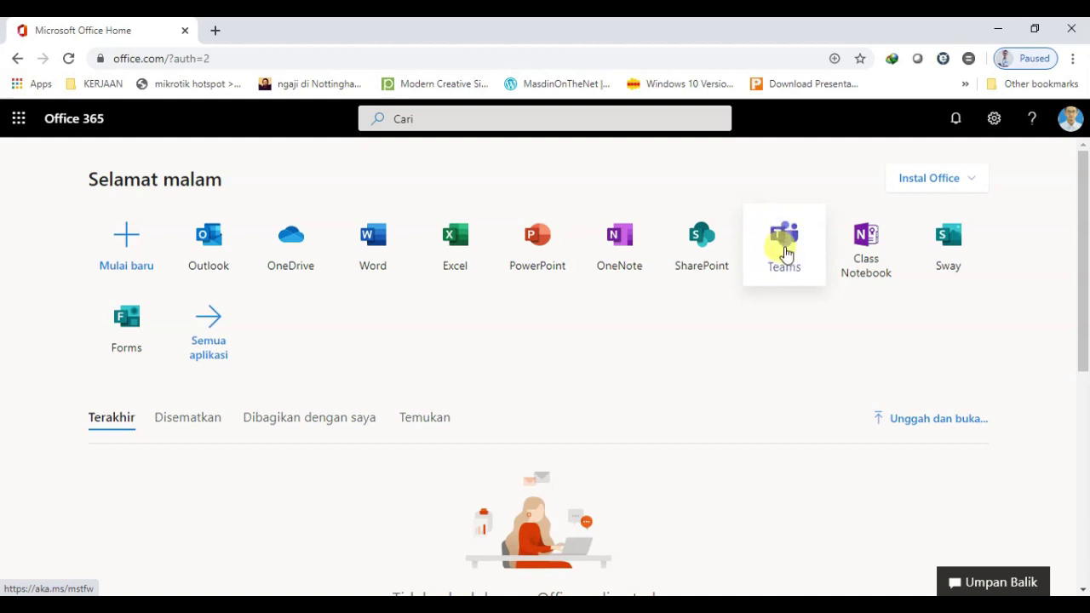
left_click(785, 256)
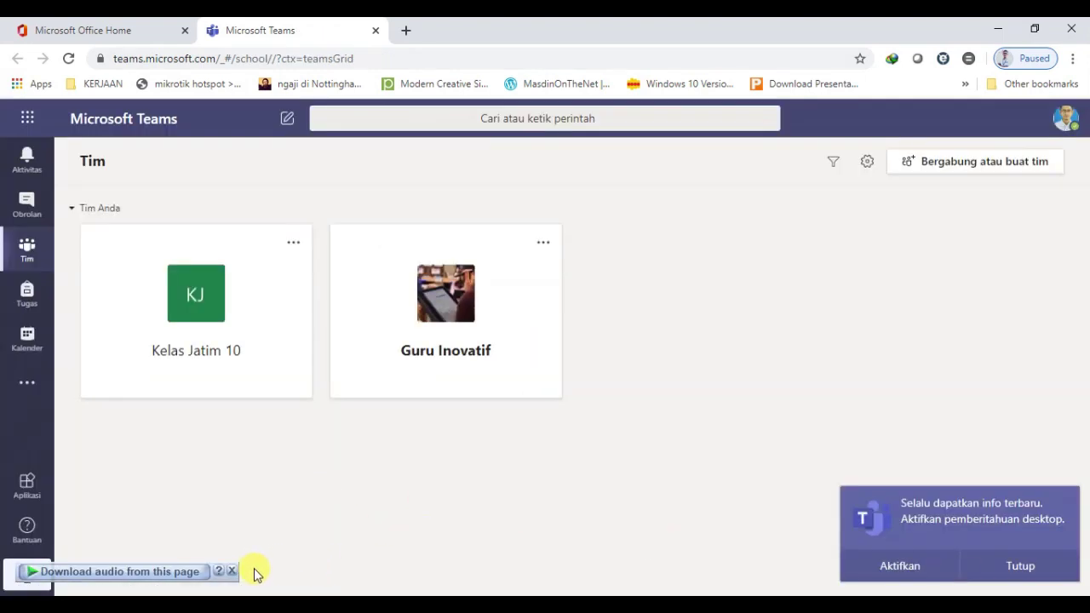
left_click(232, 572)
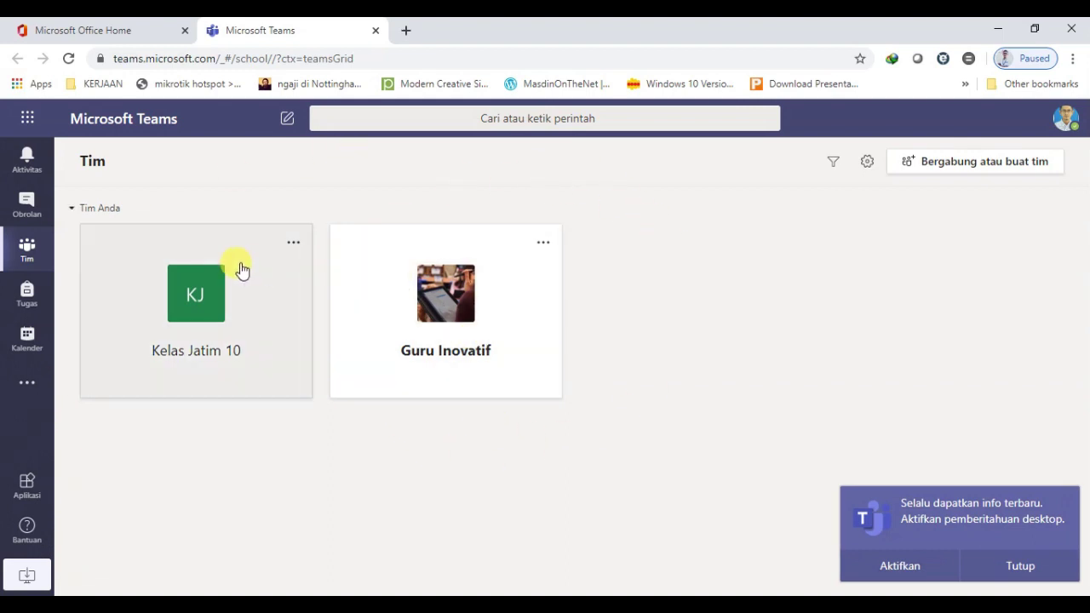
Create a new meeting in the Teams calendar and title it "Rapat Dinas SMKN 1 Duduksampeyan".
left_click(33, 339)
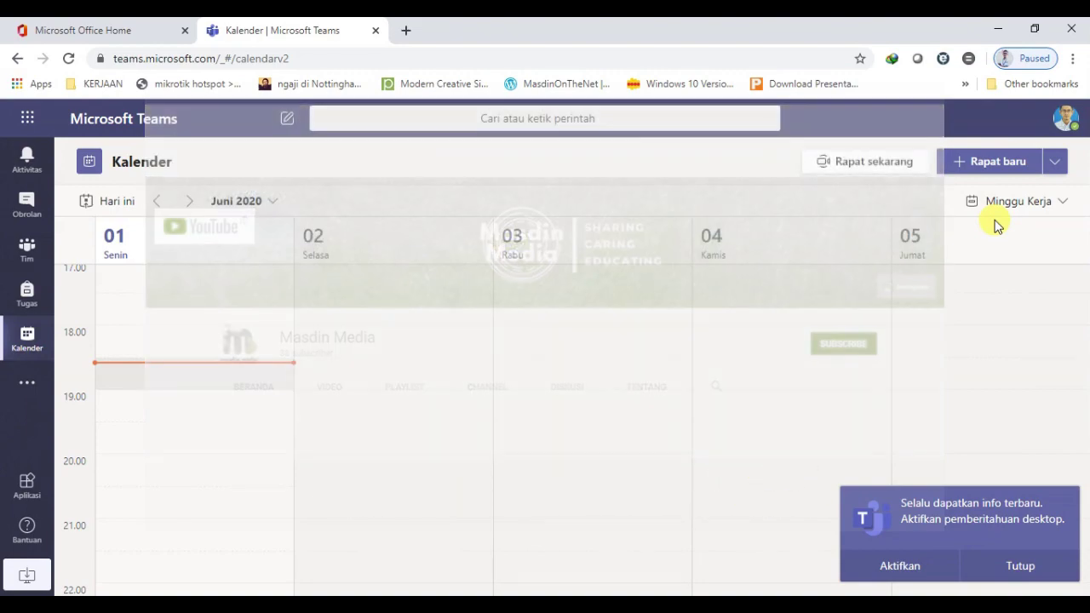
left_click(979, 165)
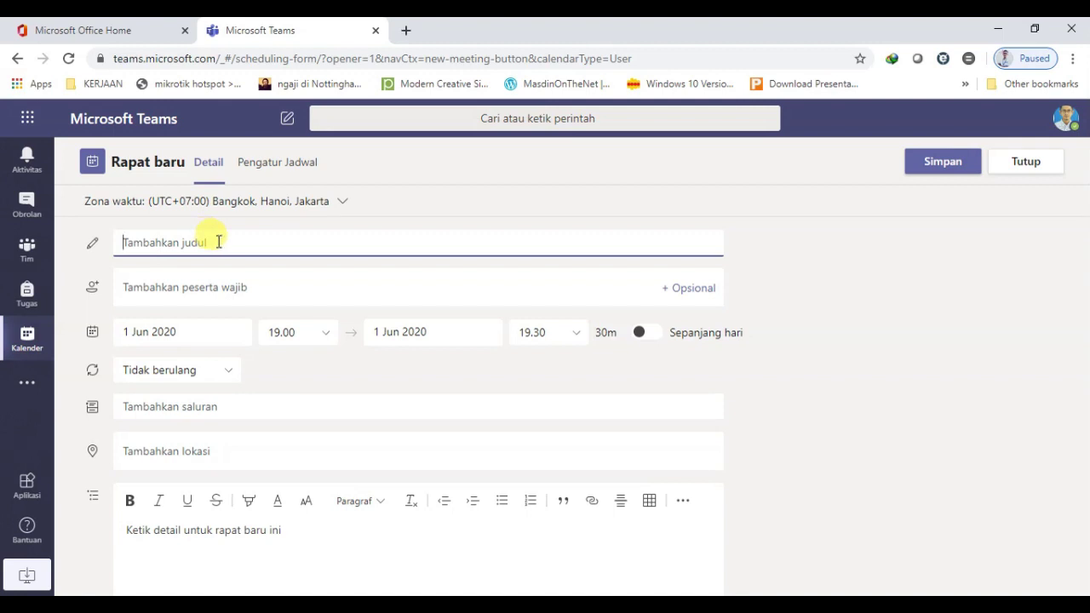
type("Rap")
type("at Dinas SMKN")
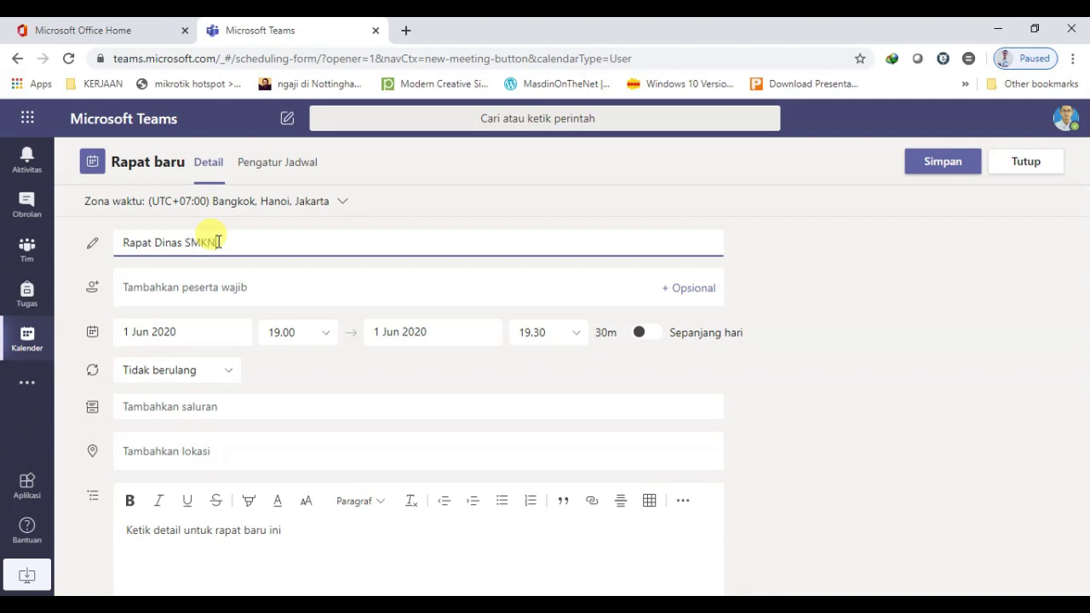
type(" 1 Duduksampeyan")
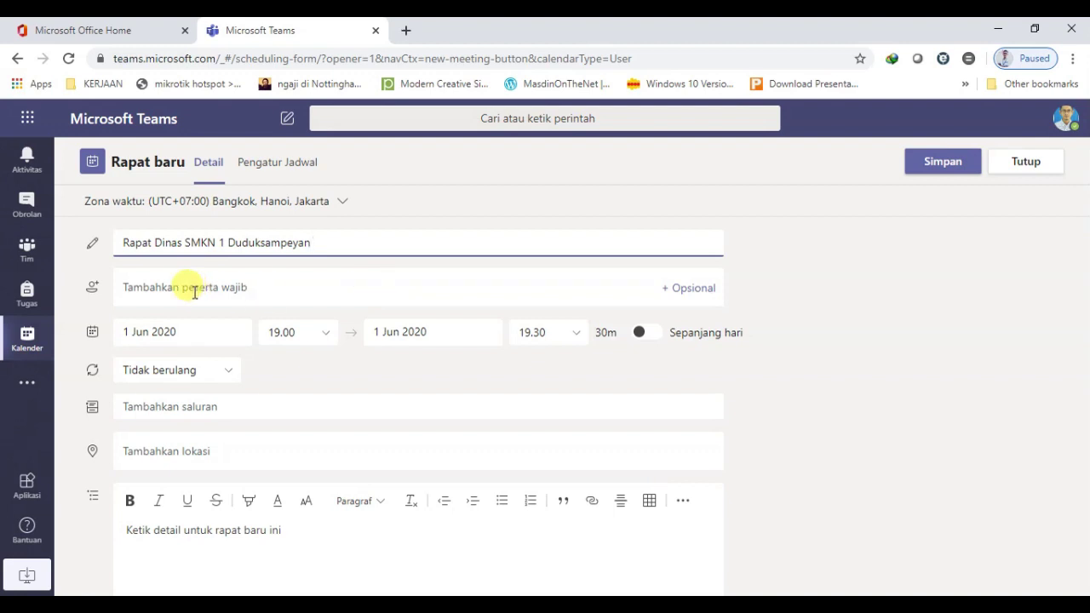
Search for the colleague by first name and add the matching teacher as a required attendee.
left_click(256, 288)
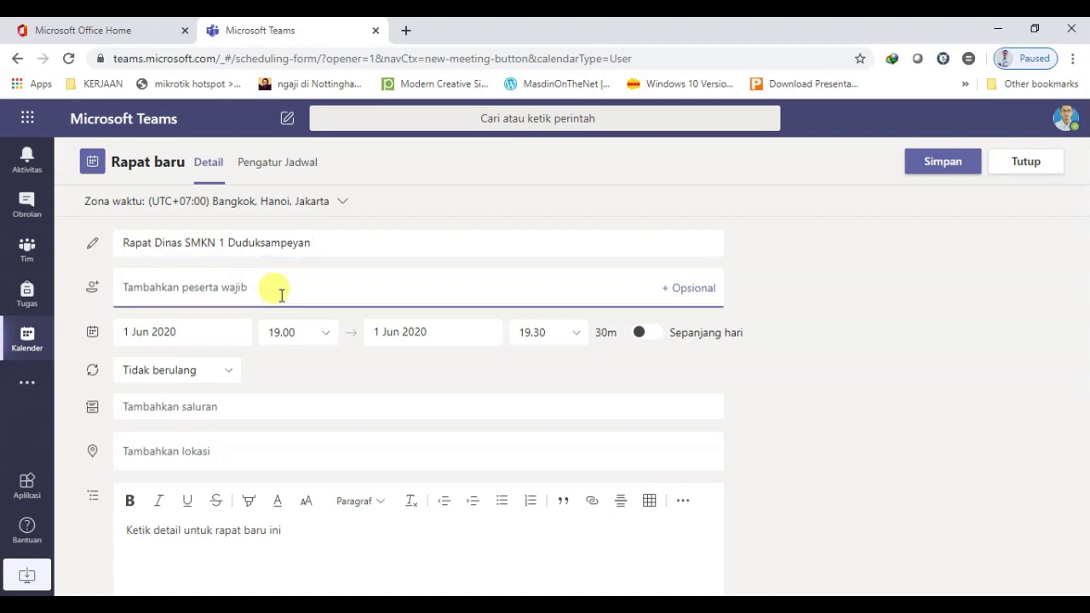
type("jau")
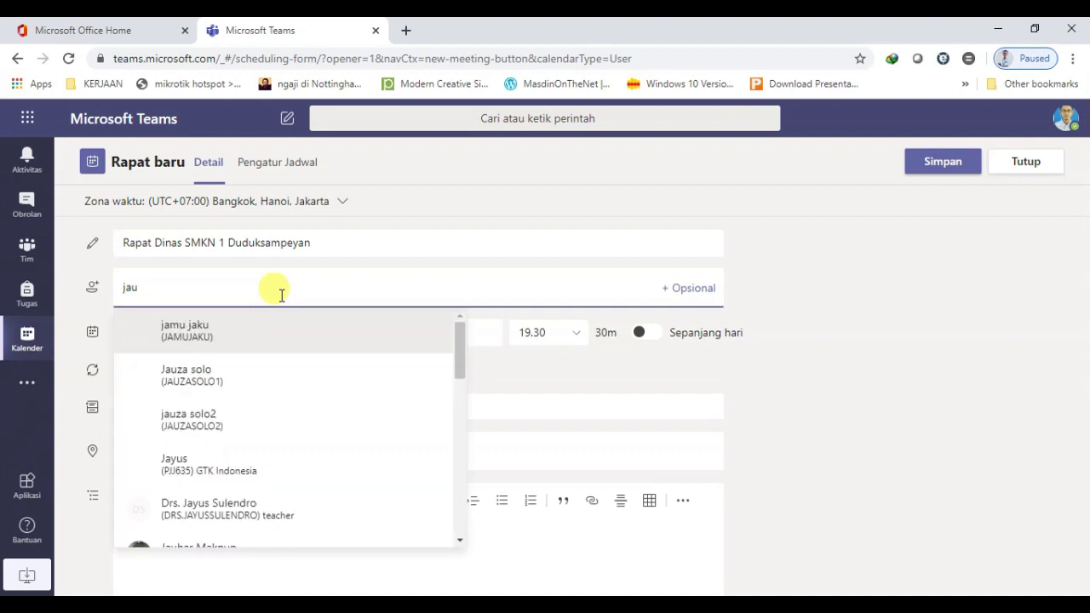
type("ha")
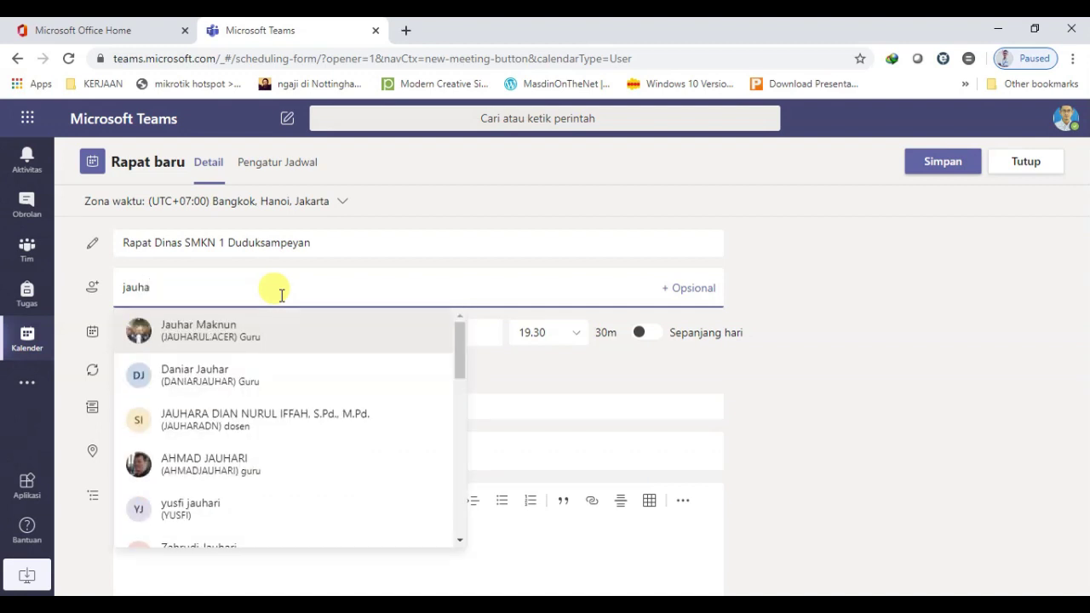
type("r")
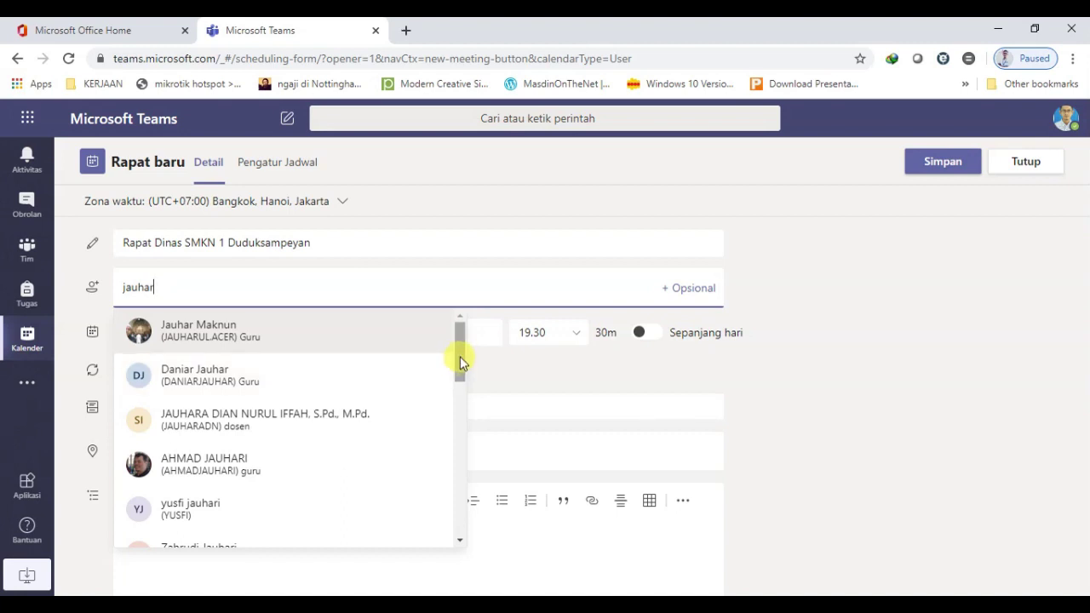
mouse_move(460, 356)
left_mouse_down()
mouse_move(463, 508)
mouse_move(458, 342)
left_mouse_up()
left_click(209, 334)
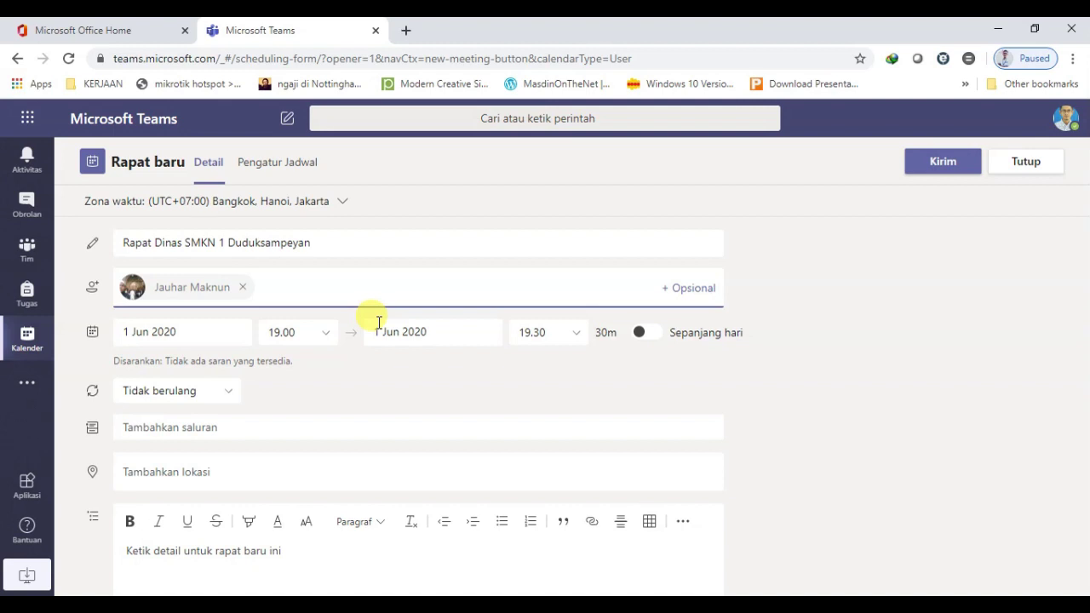
Set the meeting time on 1 Jun 2020 from 19.00 to 20.00.
left_click(331, 338)
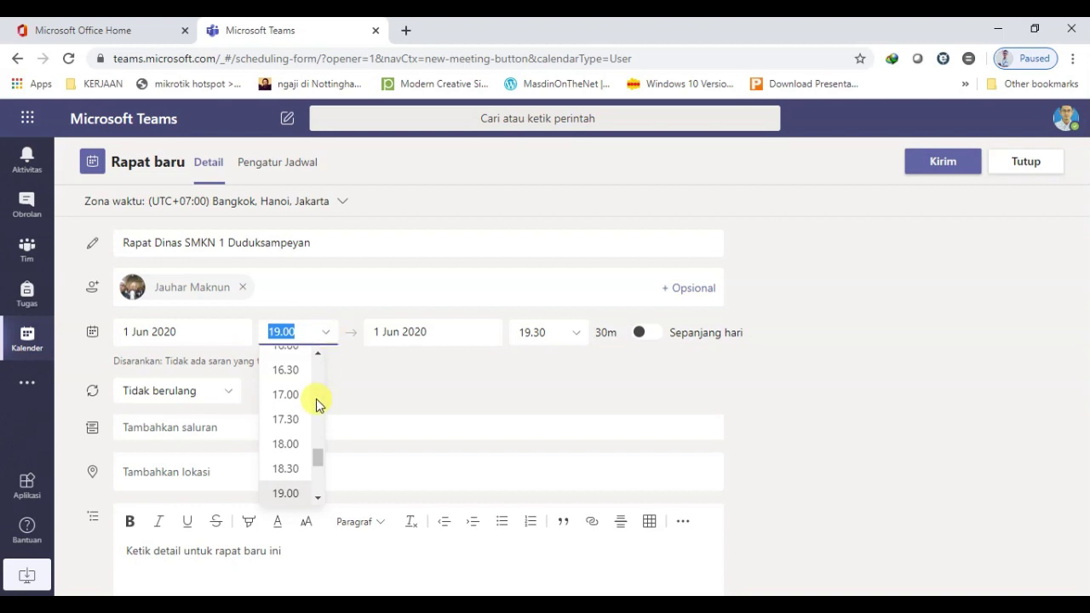
mouse_move(320, 457)
left_mouse_down()
mouse_move(321, 422)
mouse_move(322, 473)
left_mouse_up()
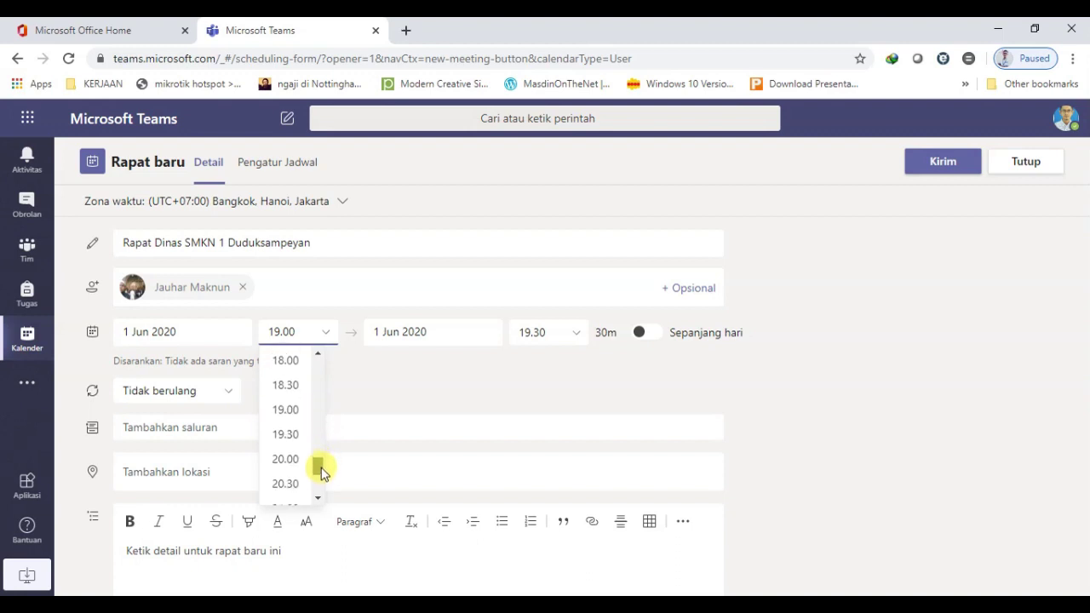
left_click(286, 411)
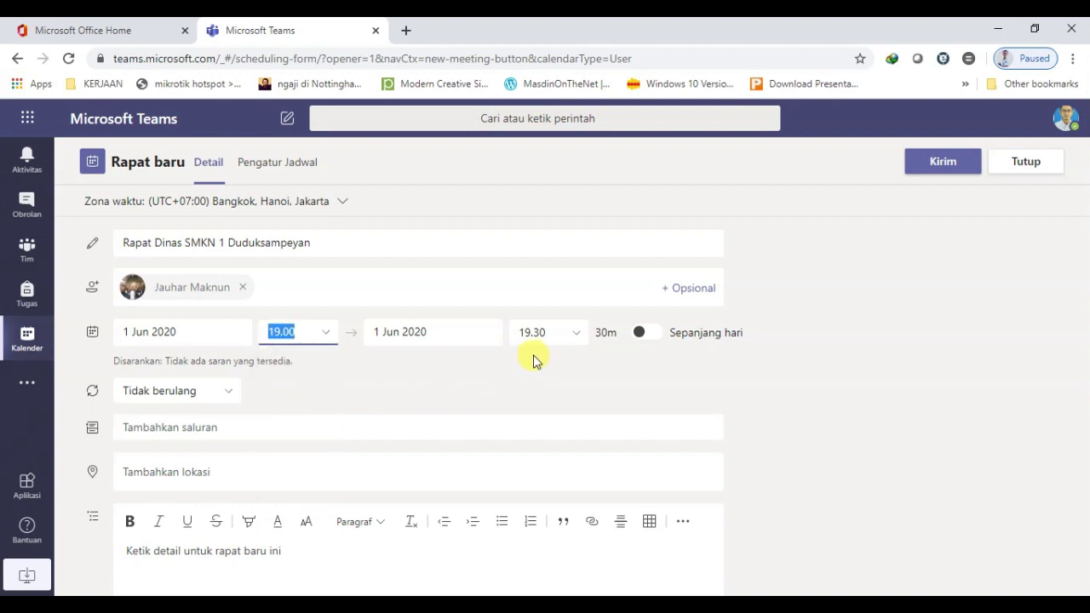
left_click(583, 332)
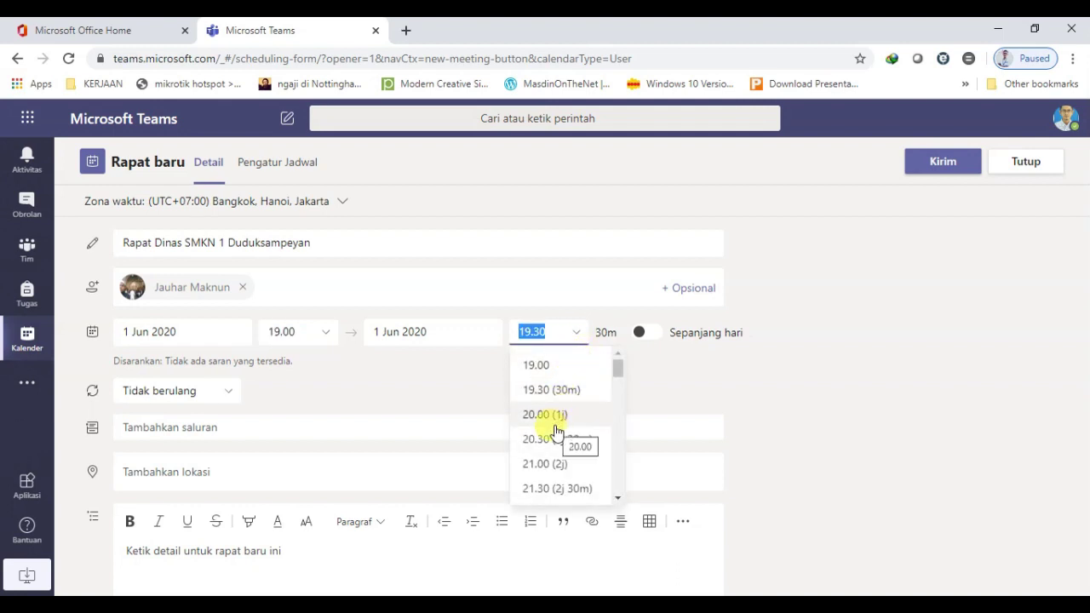
left_click(549, 417)
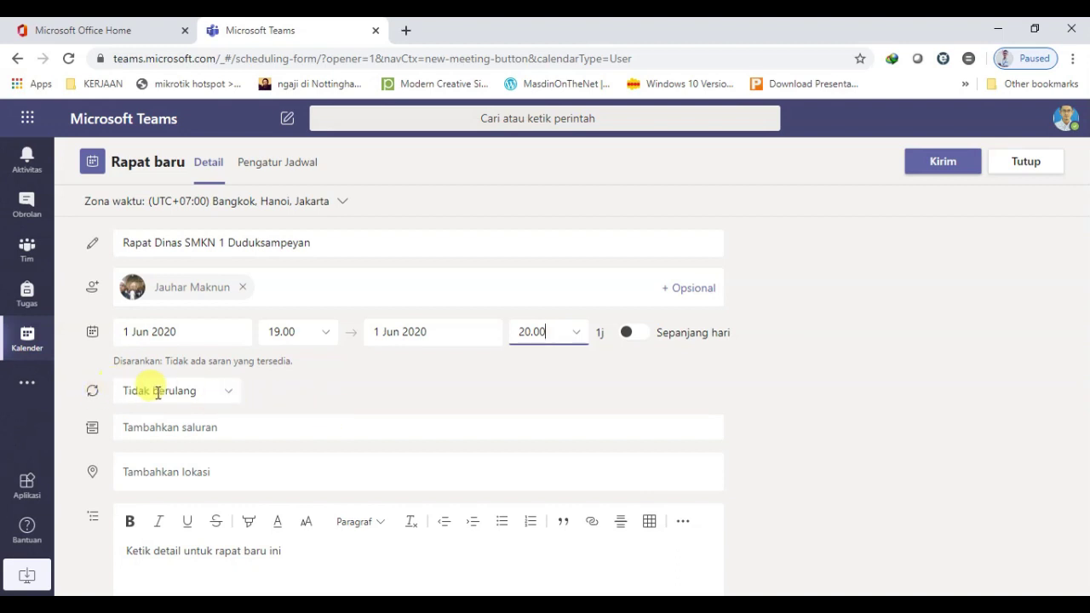
Review the meeting's recurrence options and the teams available for adding a channel, without choosing any.
left_click(227, 394)
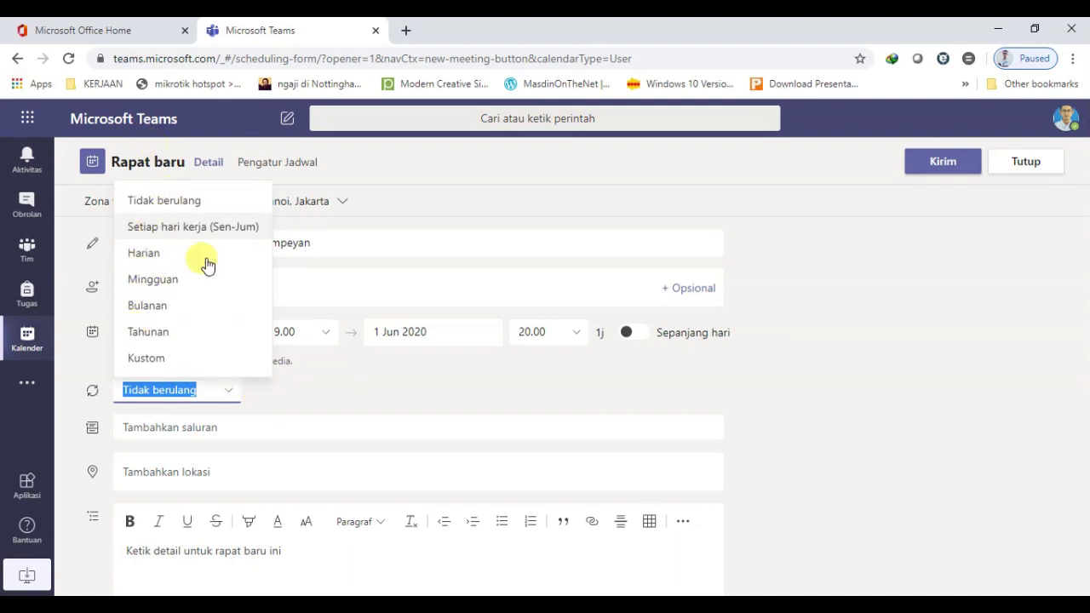
left_click(339, 396)
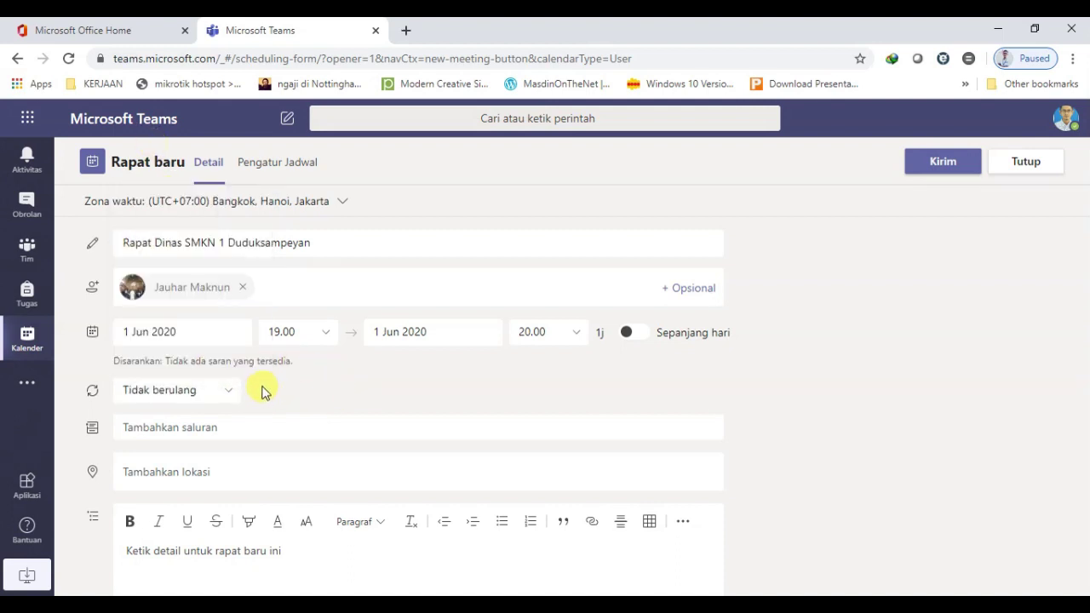
left_click(179, 429)
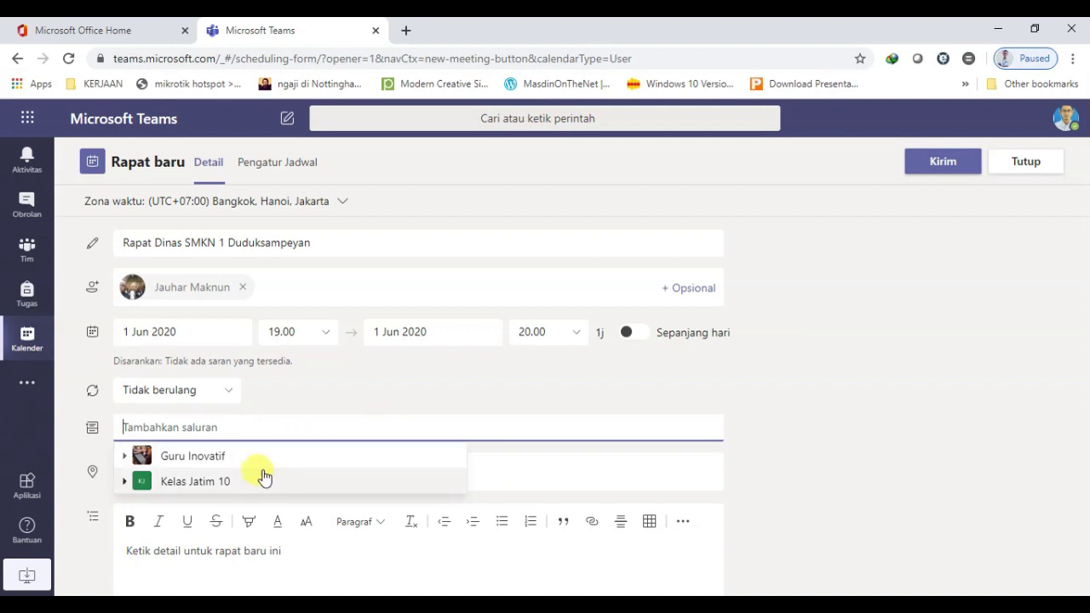
left_click(308, 404)
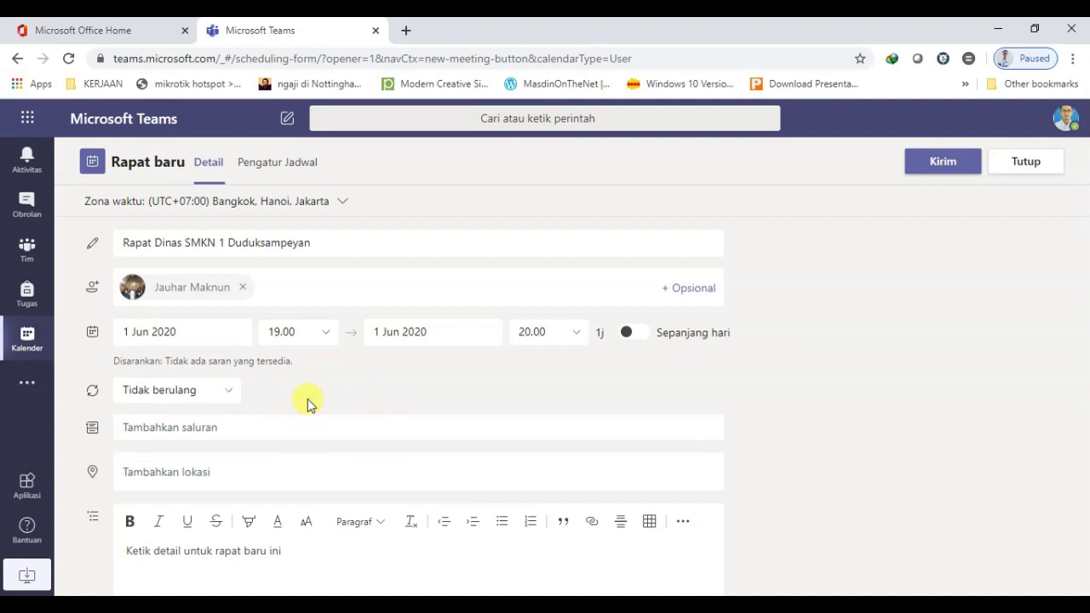
Set the meeting location to "Daring", replacing the first entry "Online".
left_click(170, 476)
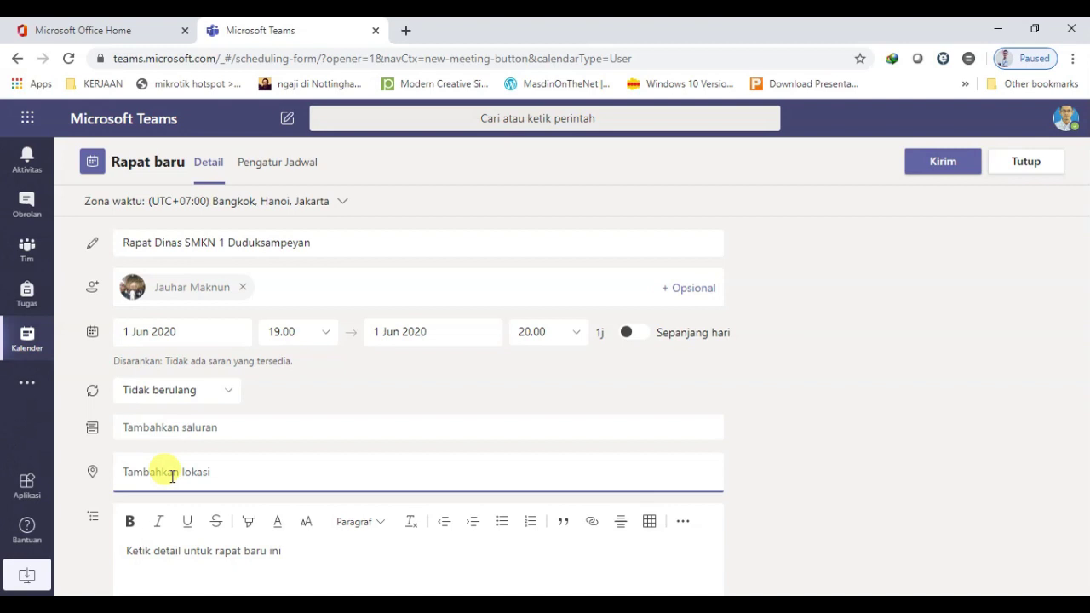
type("Online")
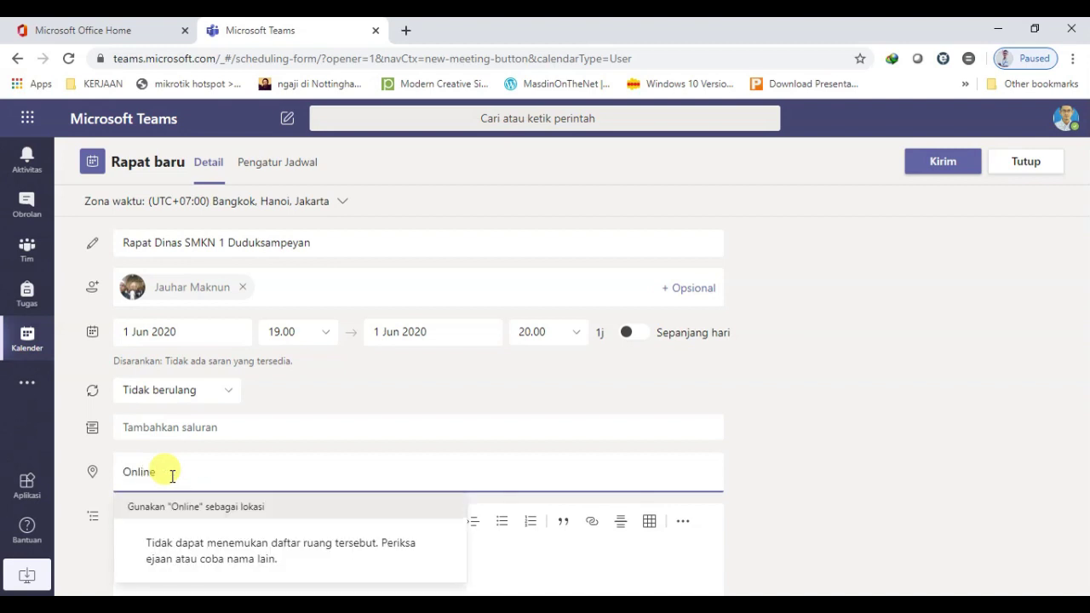
double_click(172, 476)
type("Daring")
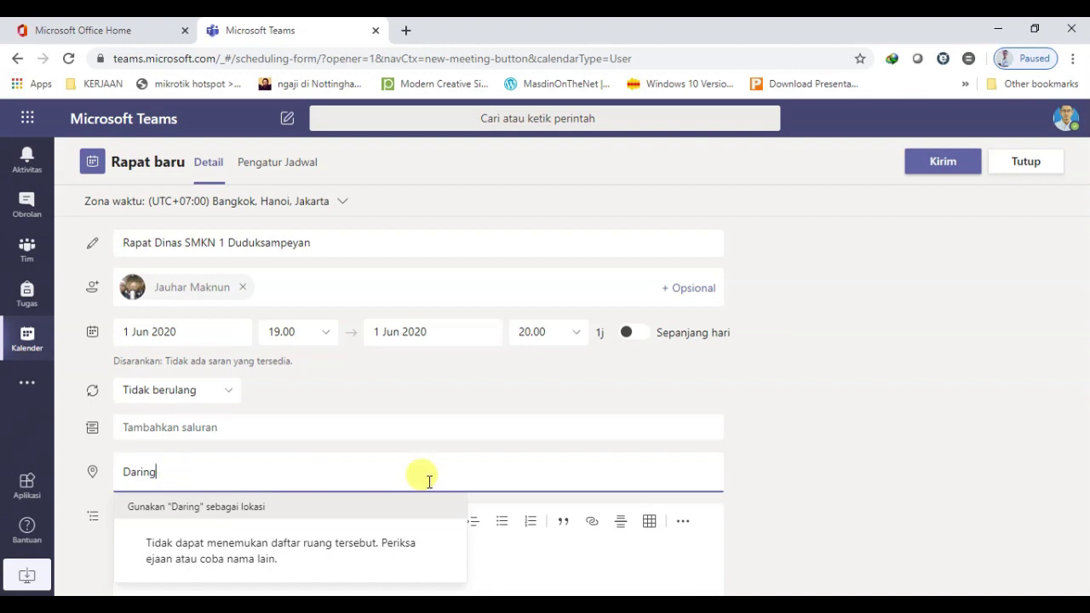
left_click(224, 508)
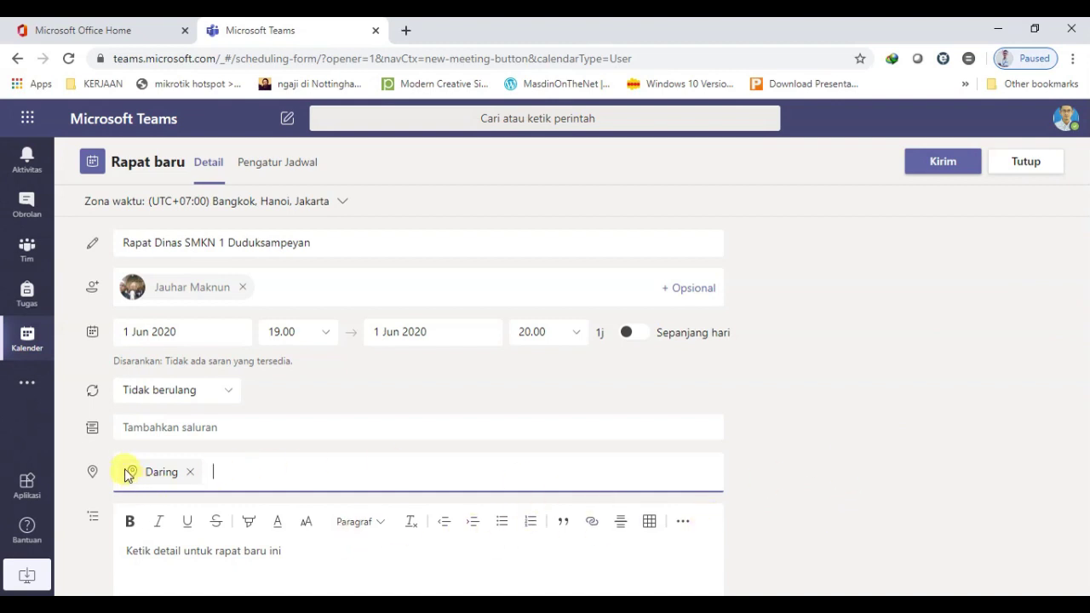
left_click(757, 528)
Enter "Rapat dinas untuk membahas kegiatan Penilaian Kenaikan Kelas Tahun Pelajaran 2019-2020" as the meeting details and send the invitation.
scroll(761, 530, "down", 2)
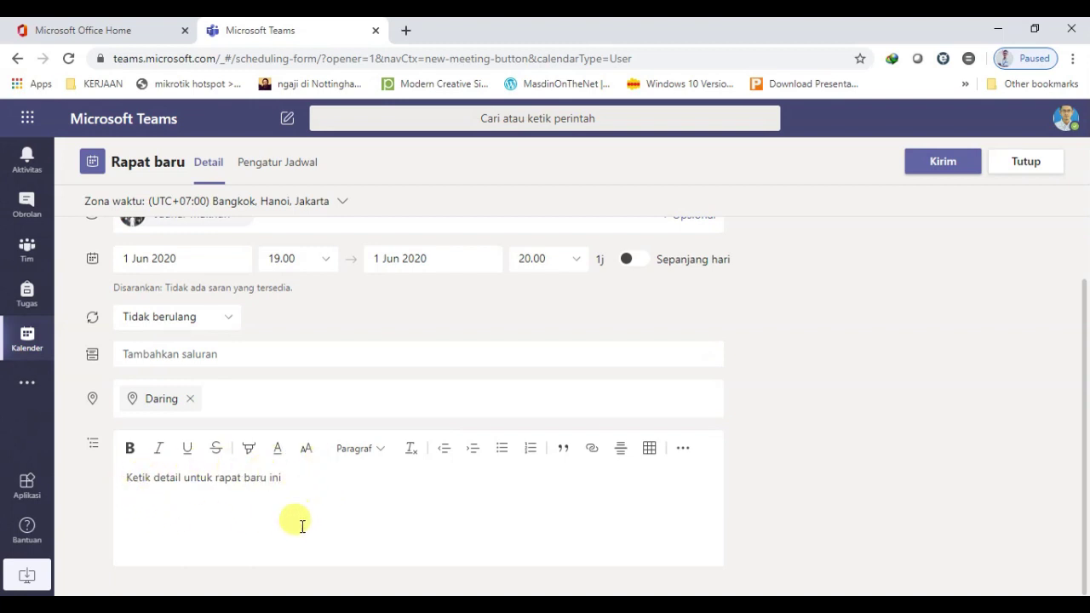
left_click(299, 480)
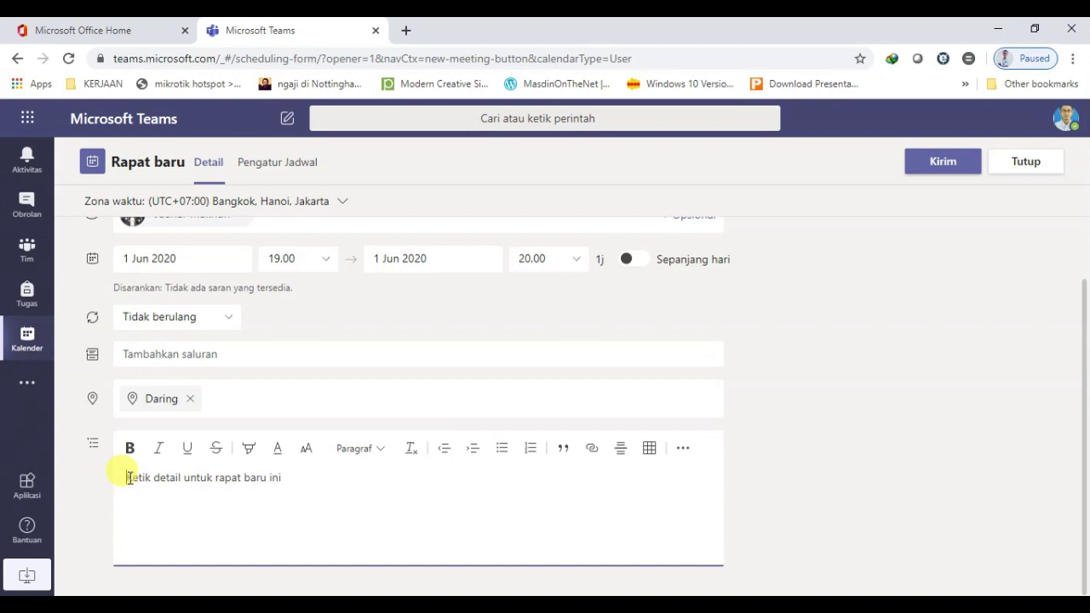
type("R")
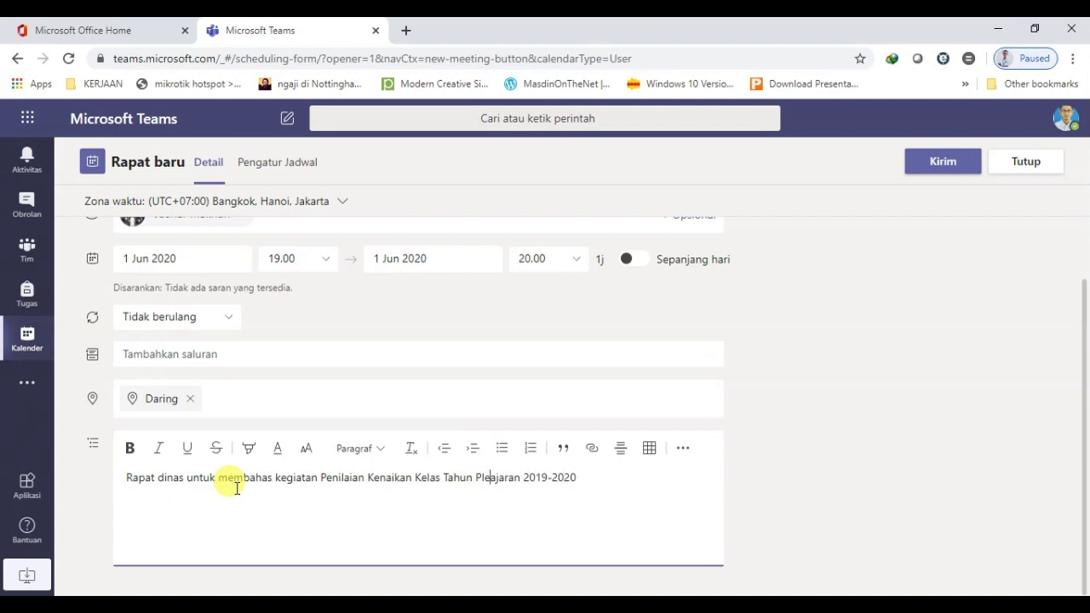
key("Delete")
type("l")
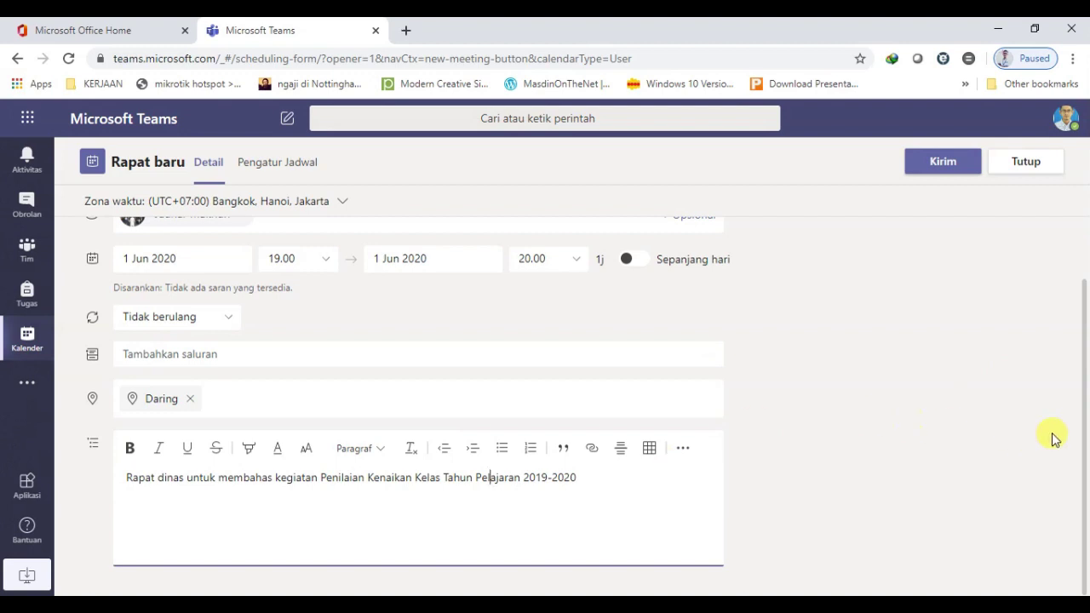
left_click_drag(1083, 434, 1082, 316)
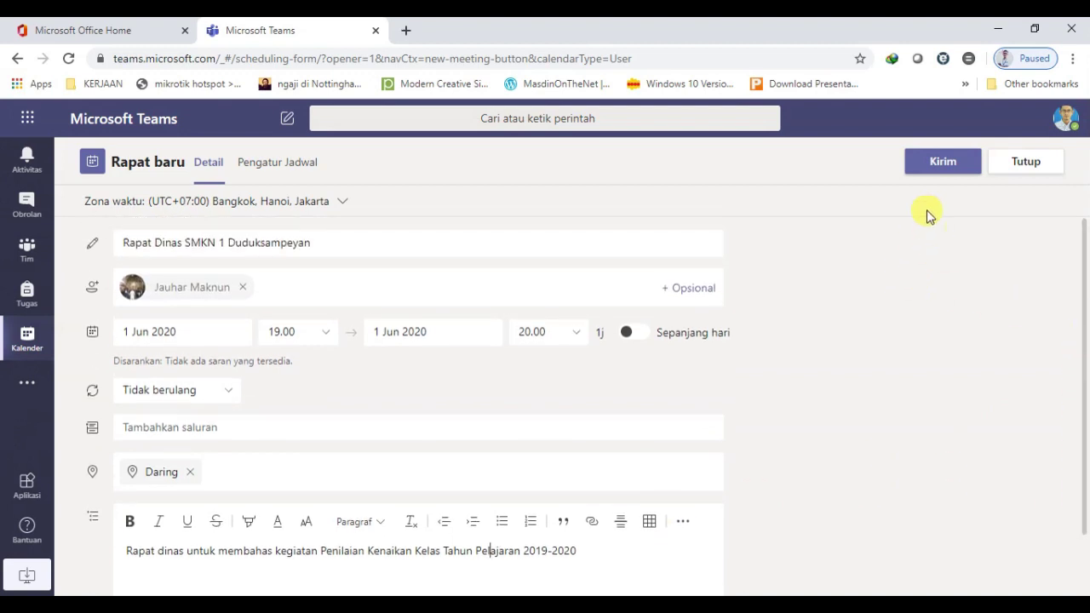
left_click(951, 166)
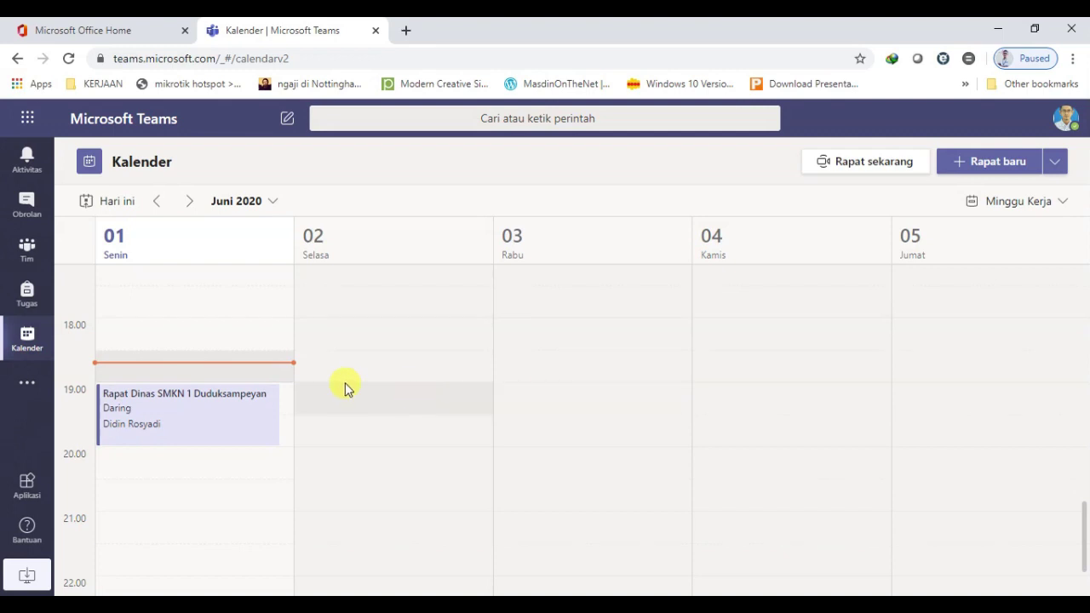
Open the scheduled Rapat Dinas SMKN 1 Duduksampeyan meeting from the calendar and look over its details.
left_click(180, 402)
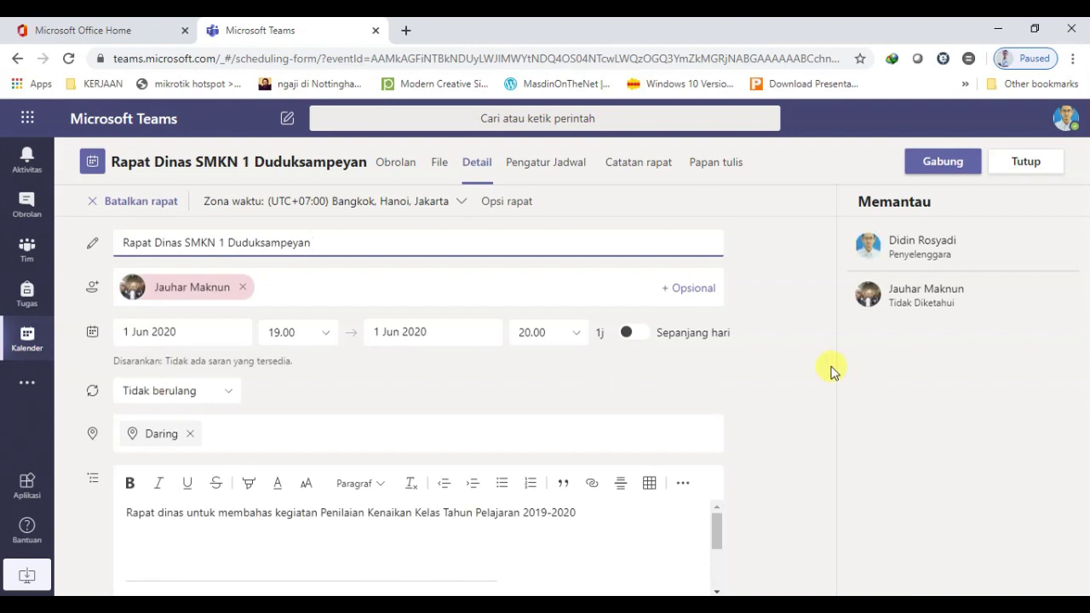
left_click(809, 342)
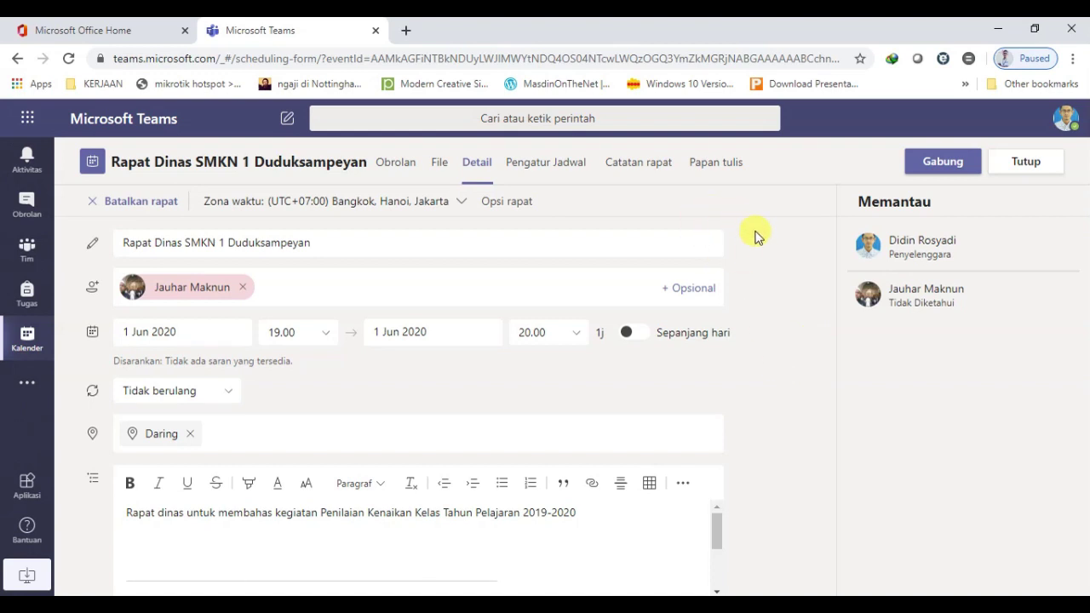
left_click(785, 357)
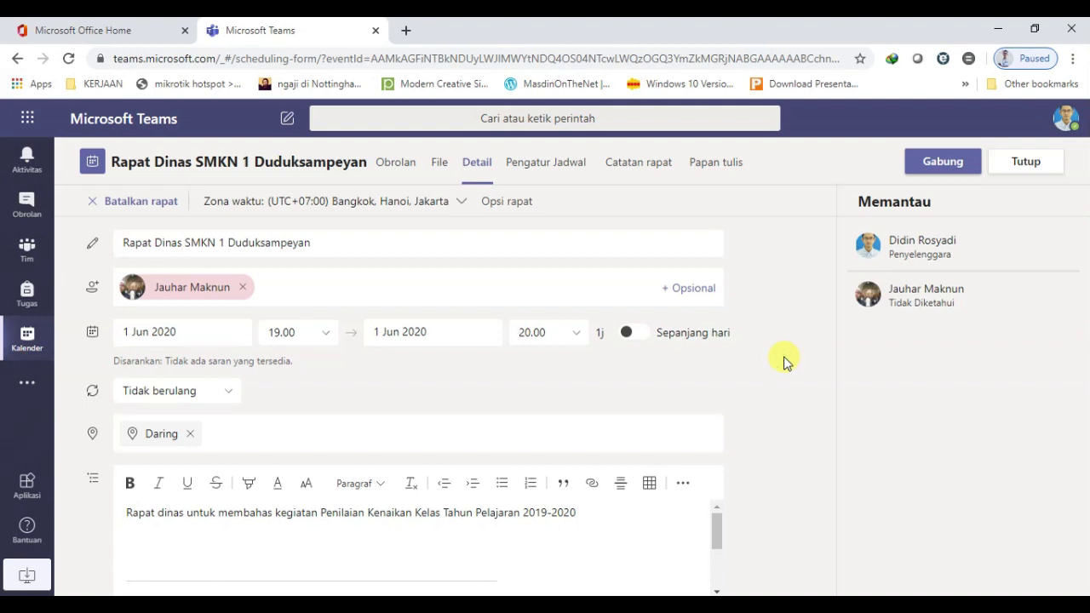
scroll(785, 361, "down", 1)
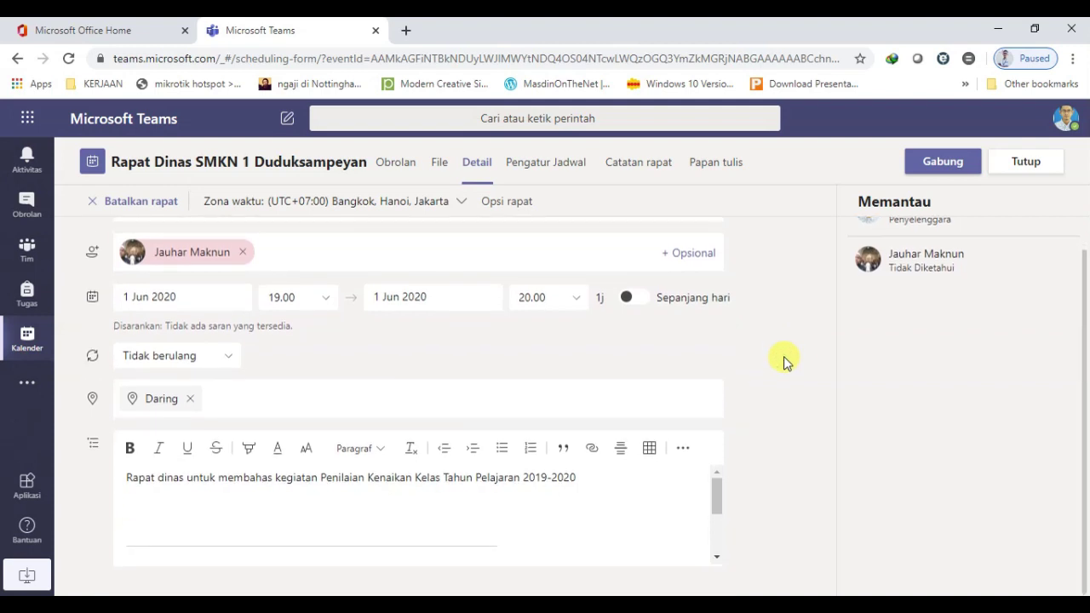
Copy the address of the "Bergabung dengan Rapat Microsoft Teams" link in the meeting details.
scroll(784, 361, "up", 1)
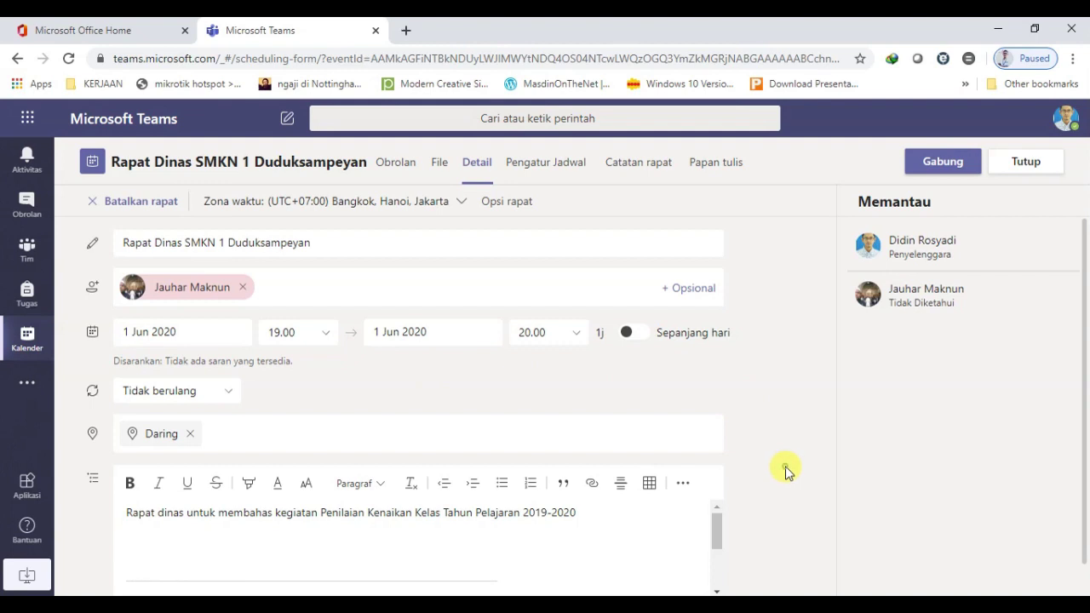
scroll(785, 471, "down", 1)
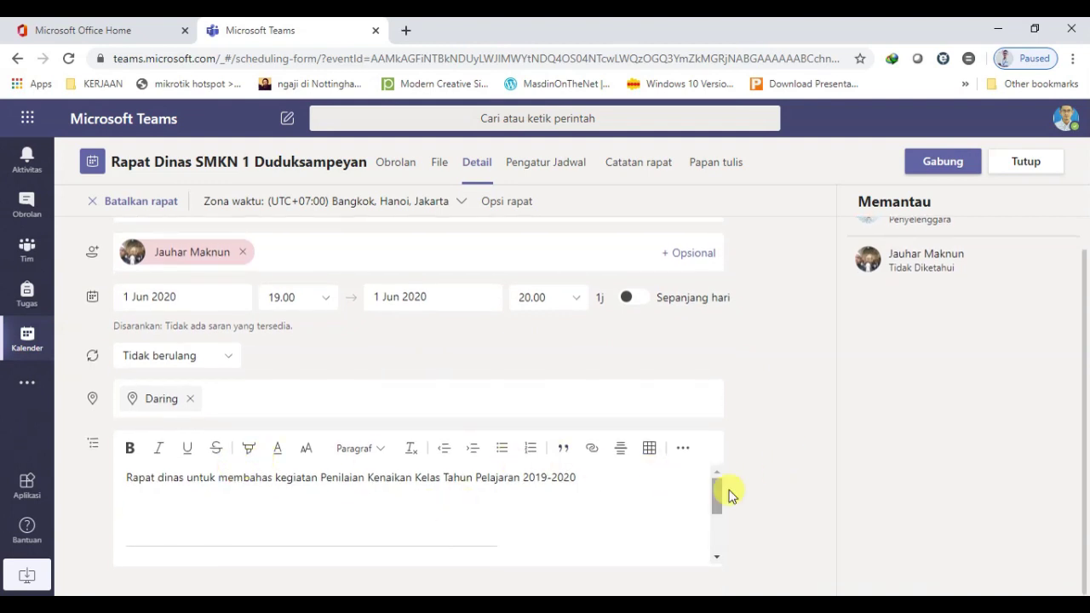
left_click_drag(714, 486, 720, 520)
left_click_drag(718, 523, 718, 516)
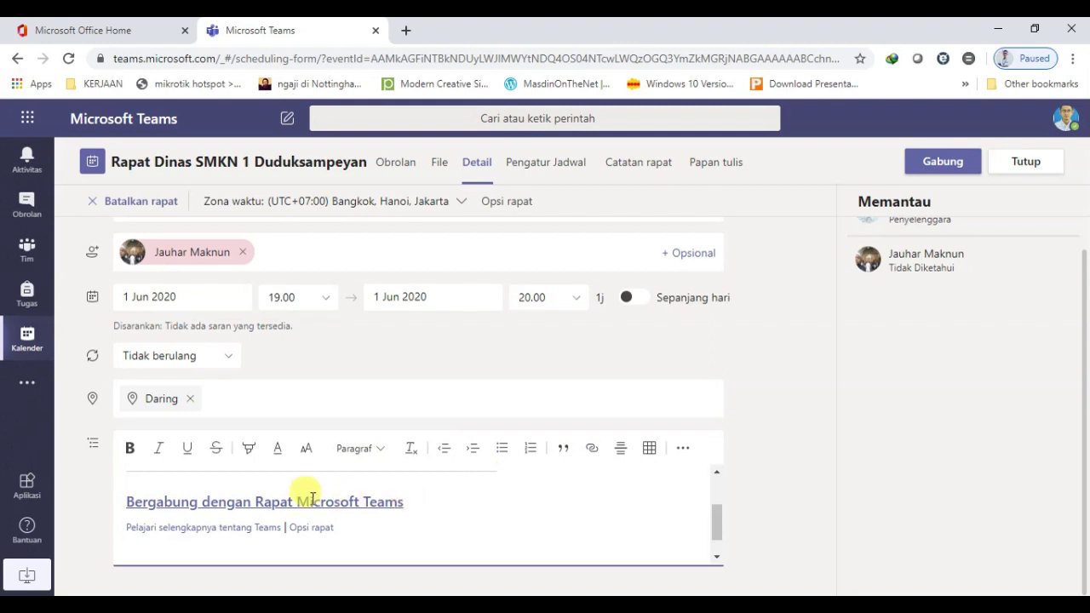
right_click(225, 503)
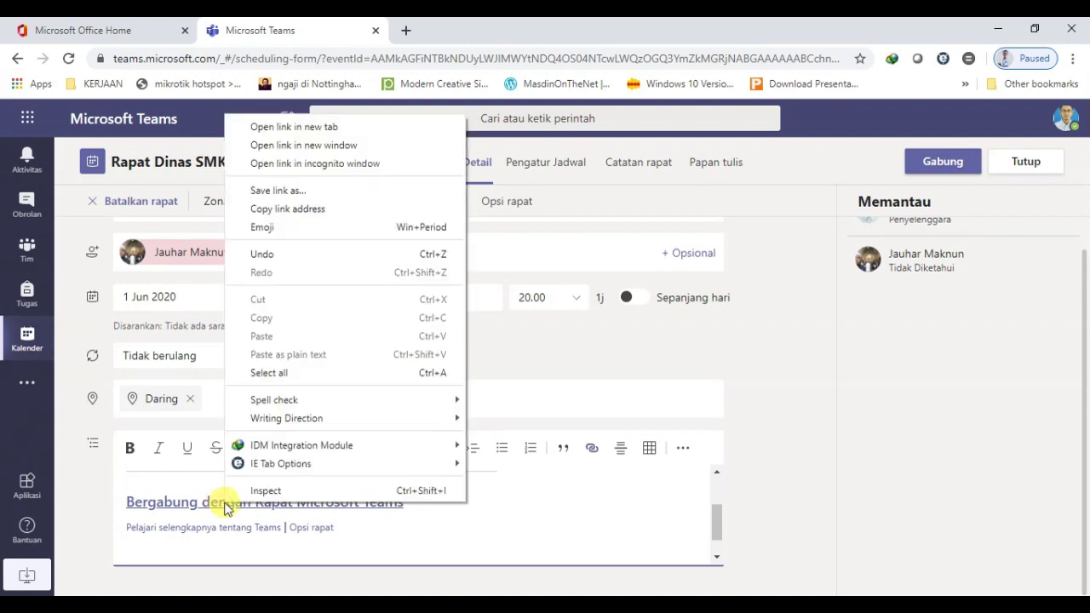
right_click(207, 503)
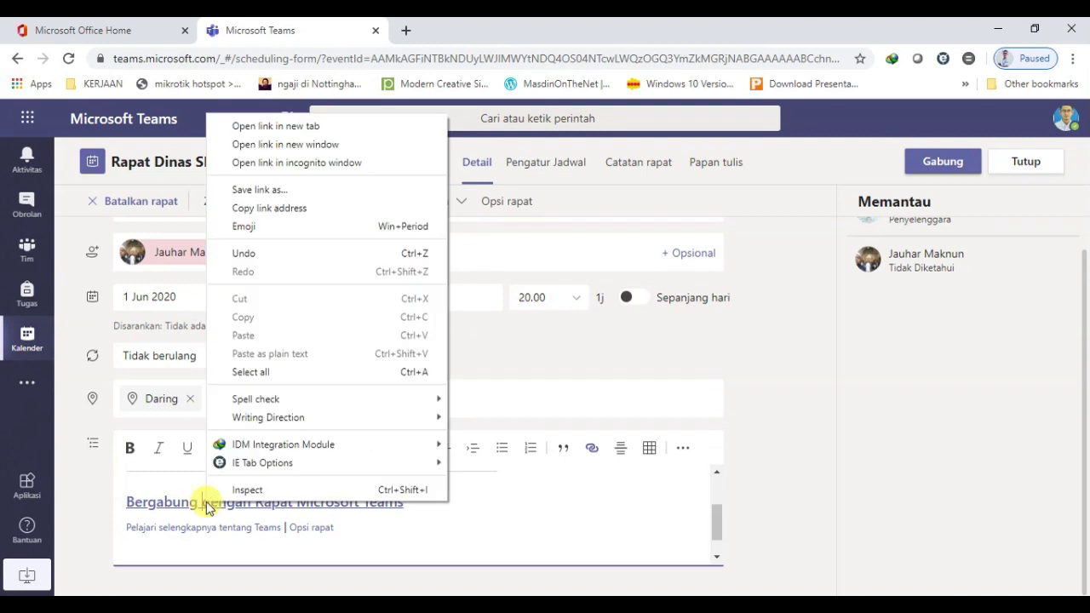
left_click(283, 211)
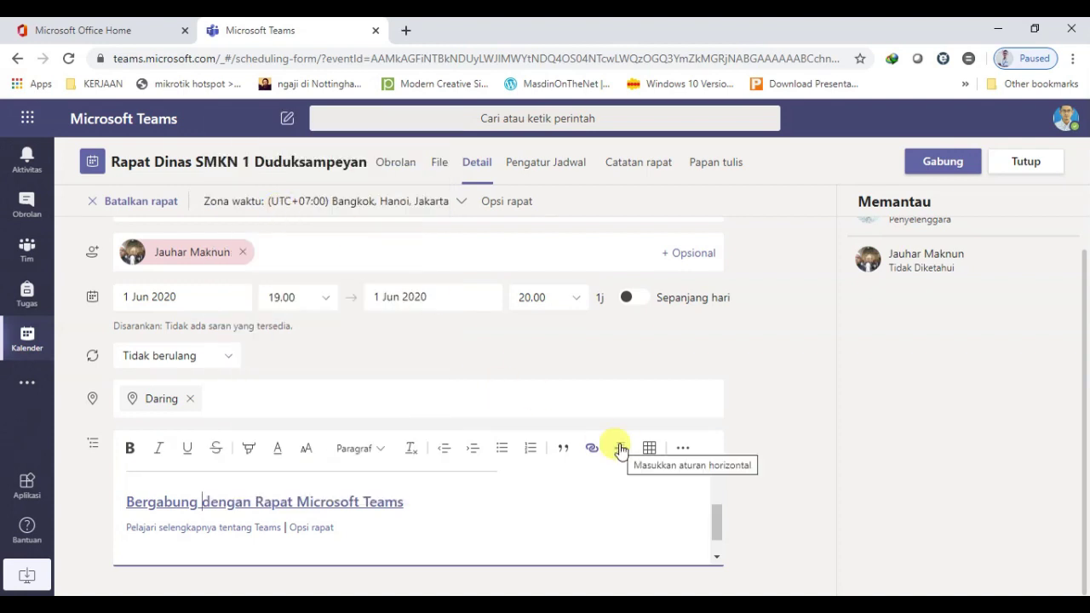
Open the copied meeting link in a new browser tab and choose to join on the web.
left_click(408, 35)
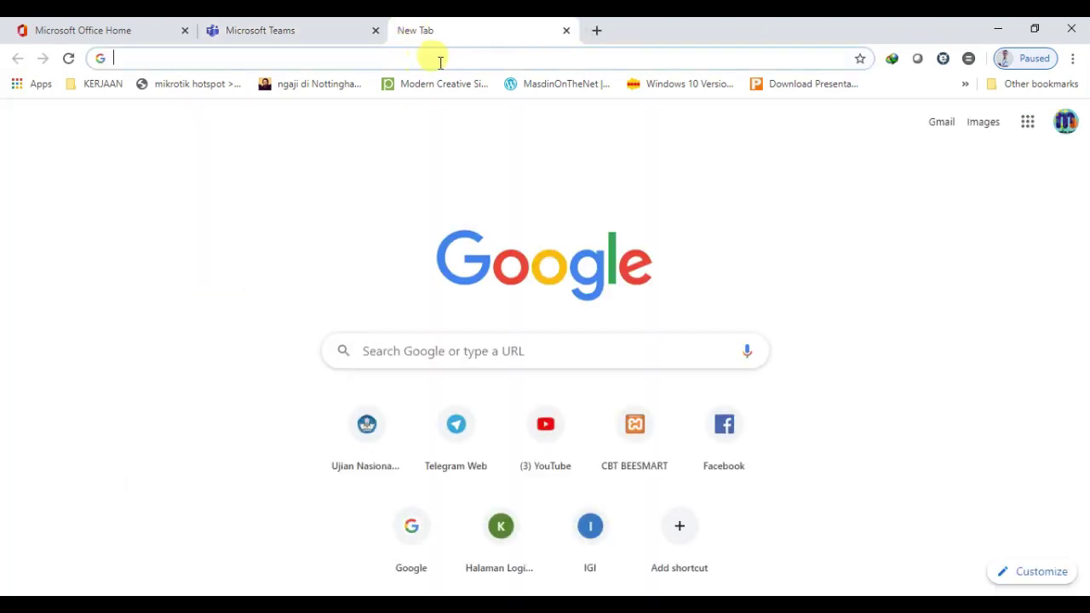
key("ctrl+v")
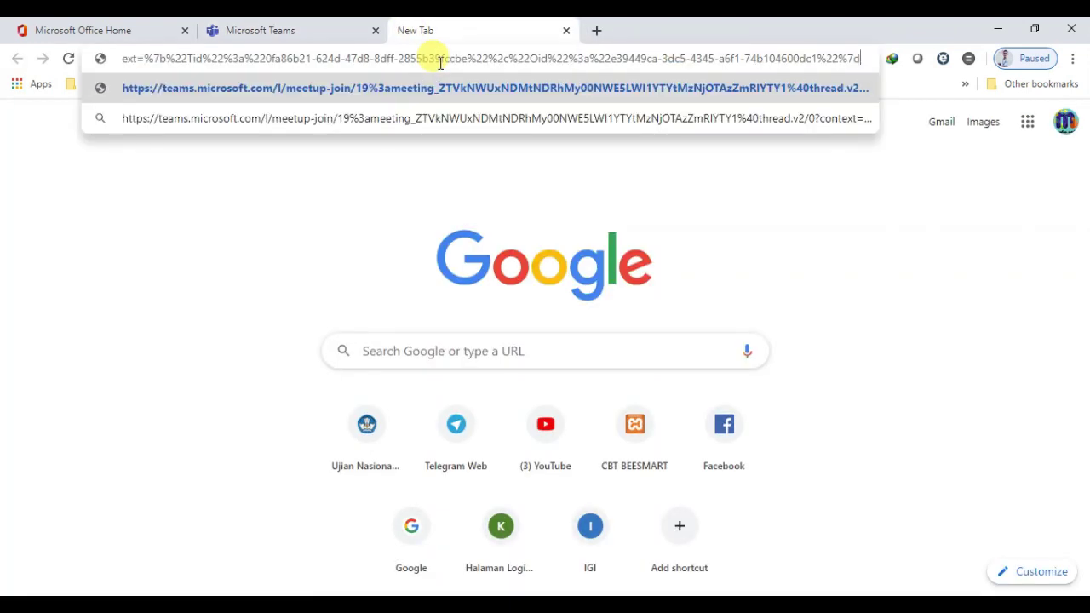
key("Return")
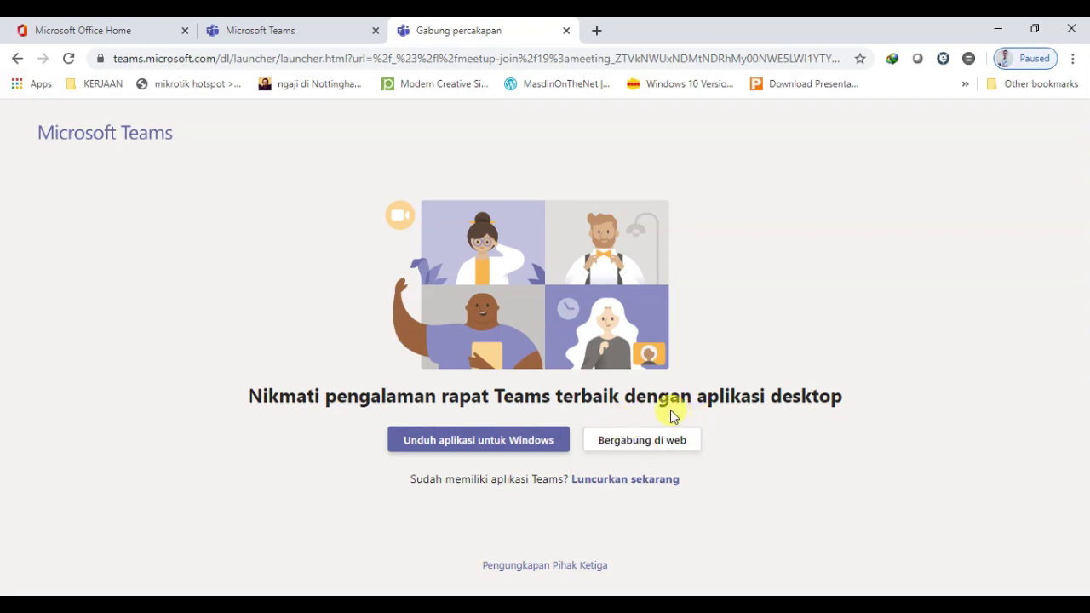
left_click(632, 449)
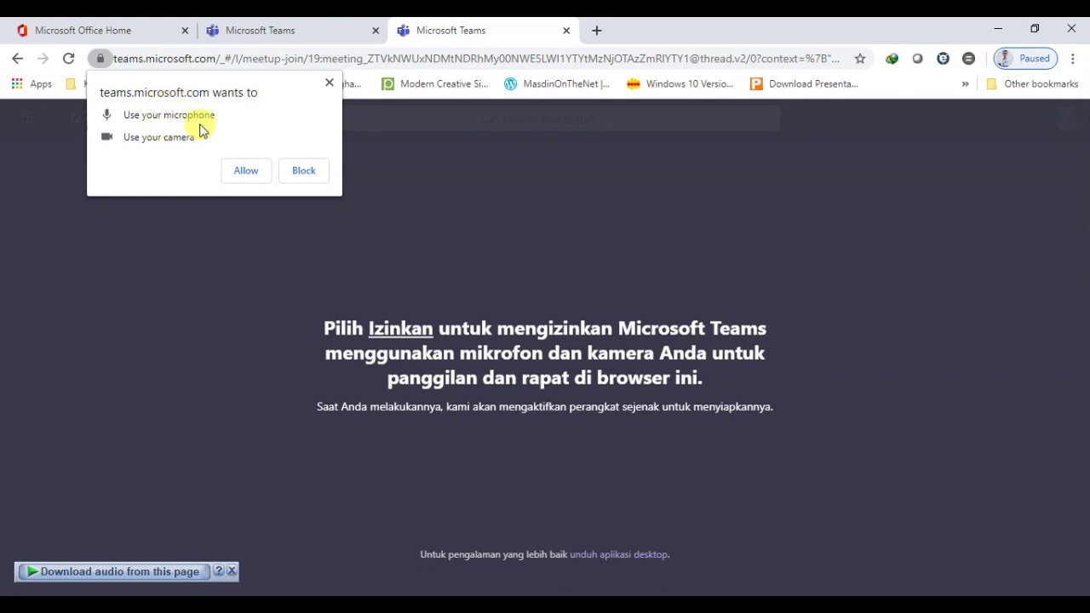
Allow Teams to use the microphone and camera, and switch both off for joining the meeting.
left_click(246, 172)
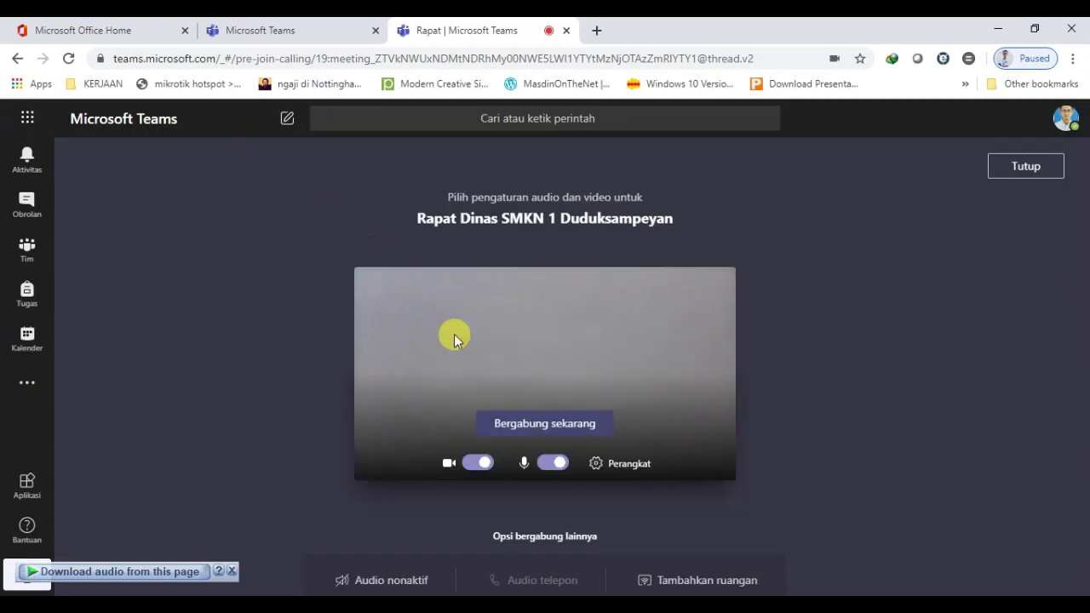
left_click(477, 465)
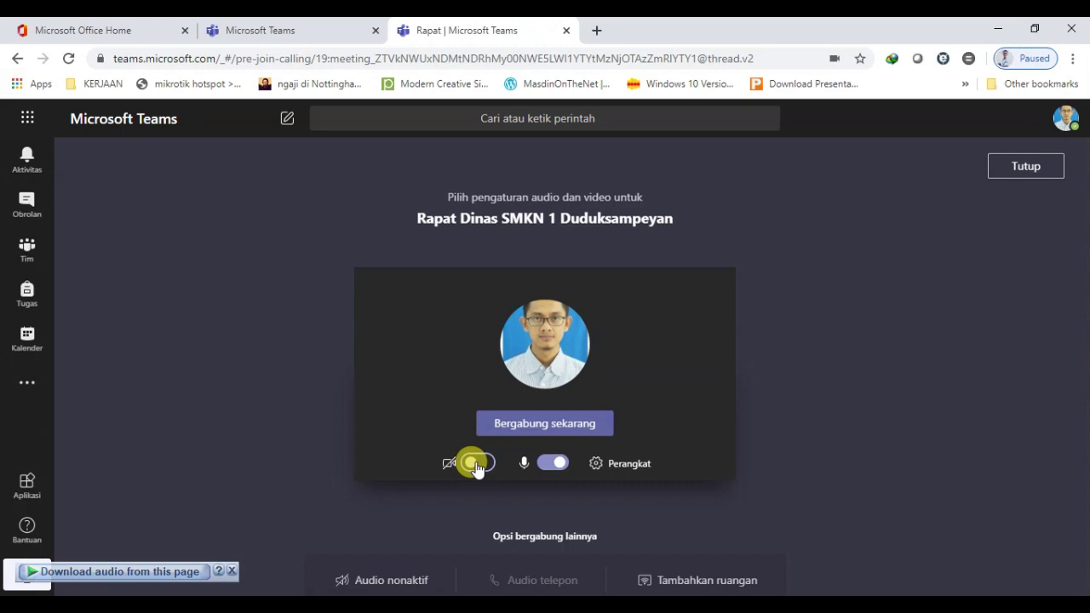
left_click(550, 463)
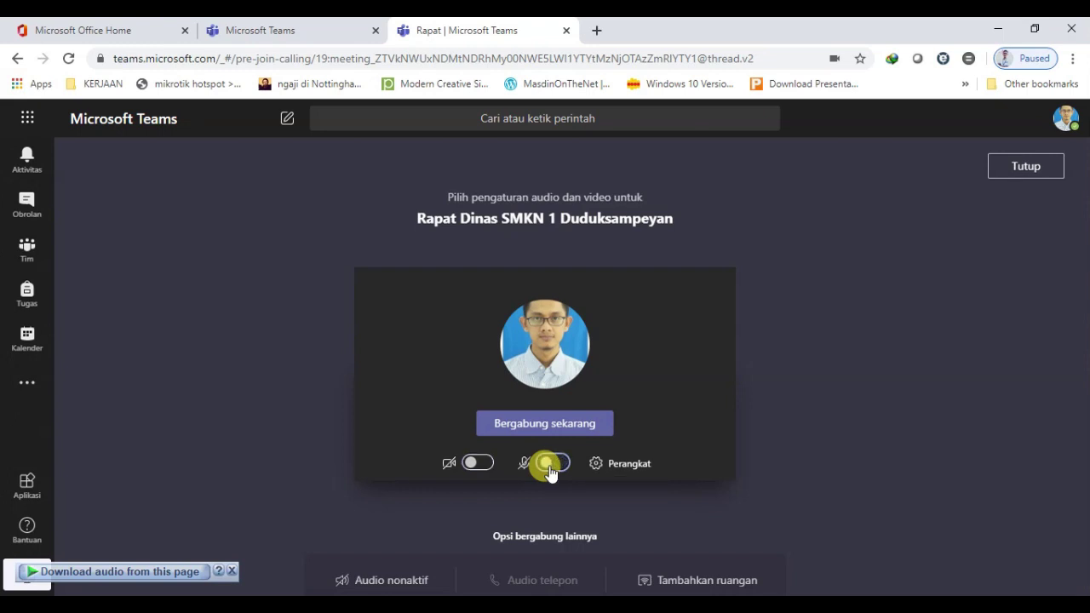